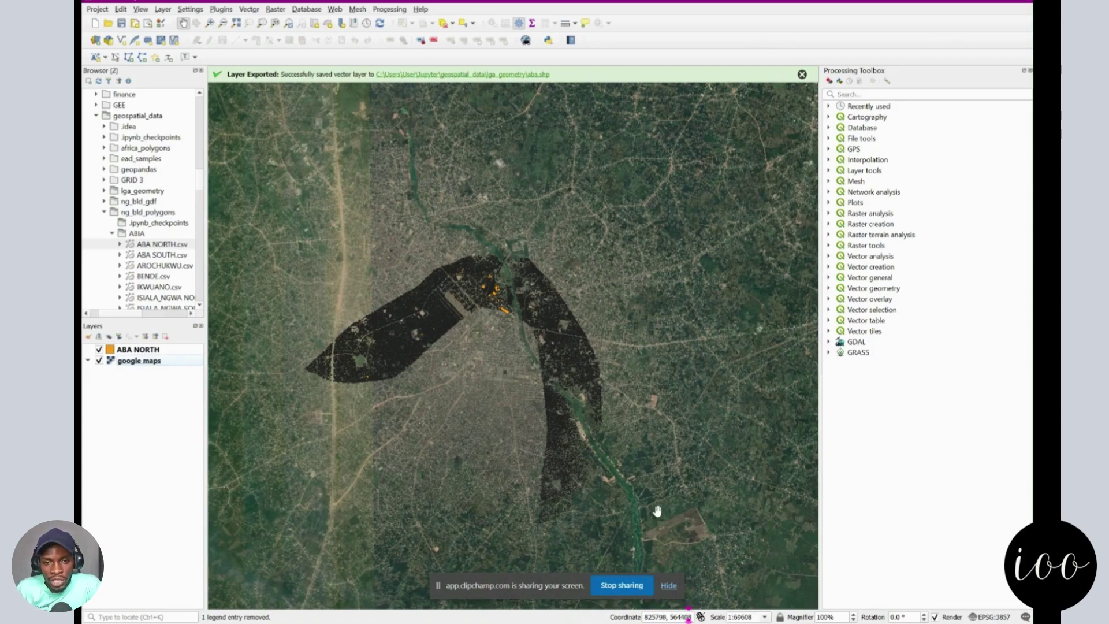
left_click(670, 585)
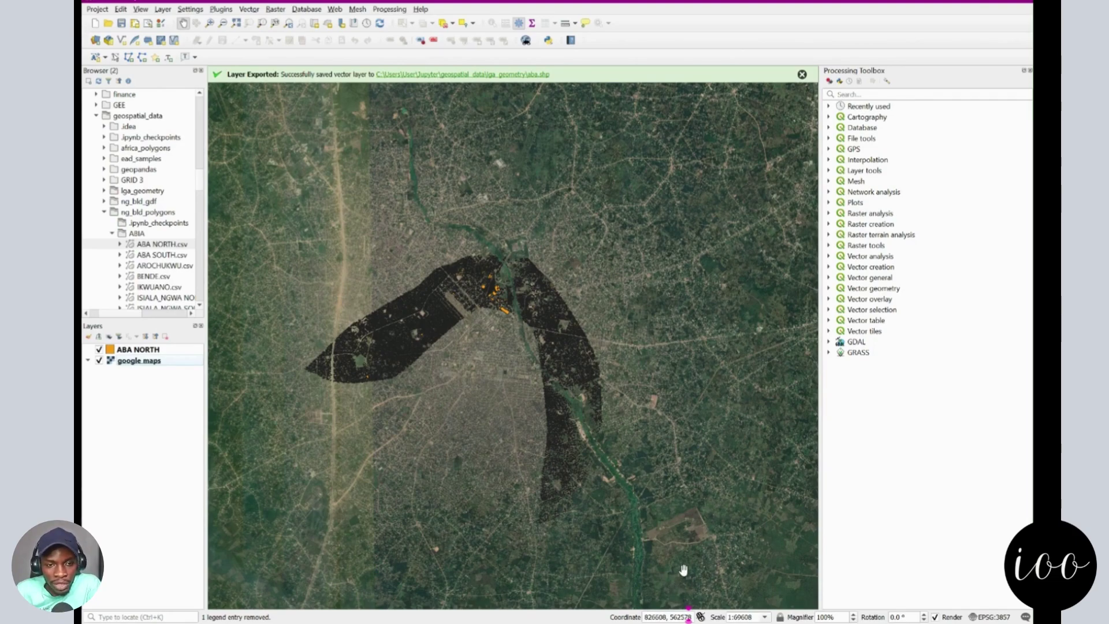
left_click_drag(490, 495, 559, 560)
left_click_drag(577, 504, 562, 410)
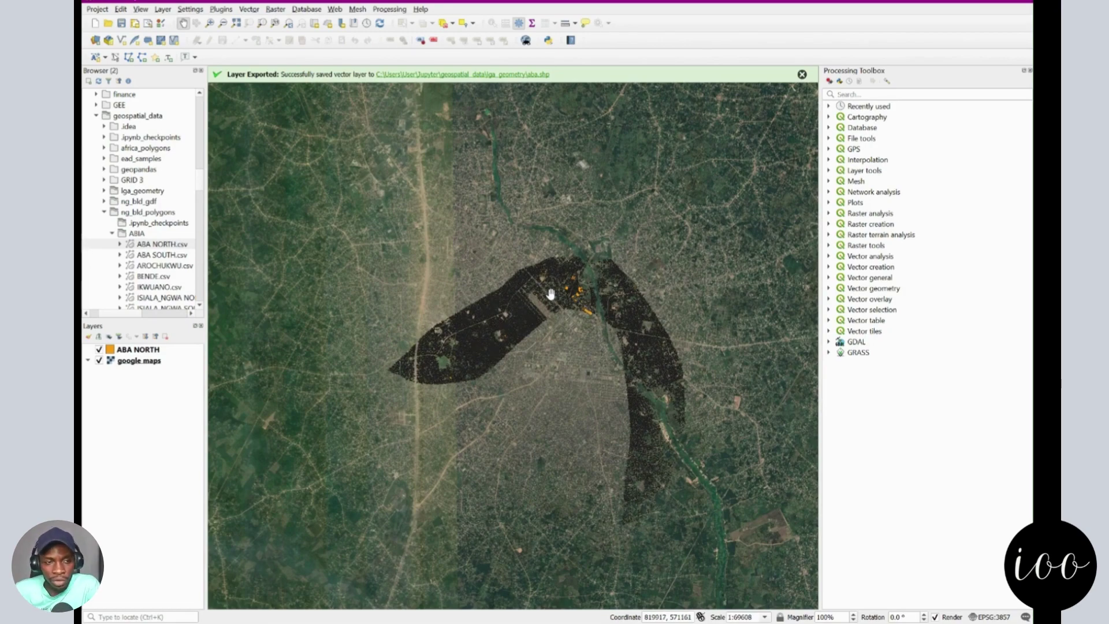
- Hide the ABA NORTH layer and remove the google maps layer from the project
left_click(99, 360)
right_click(121, 363)
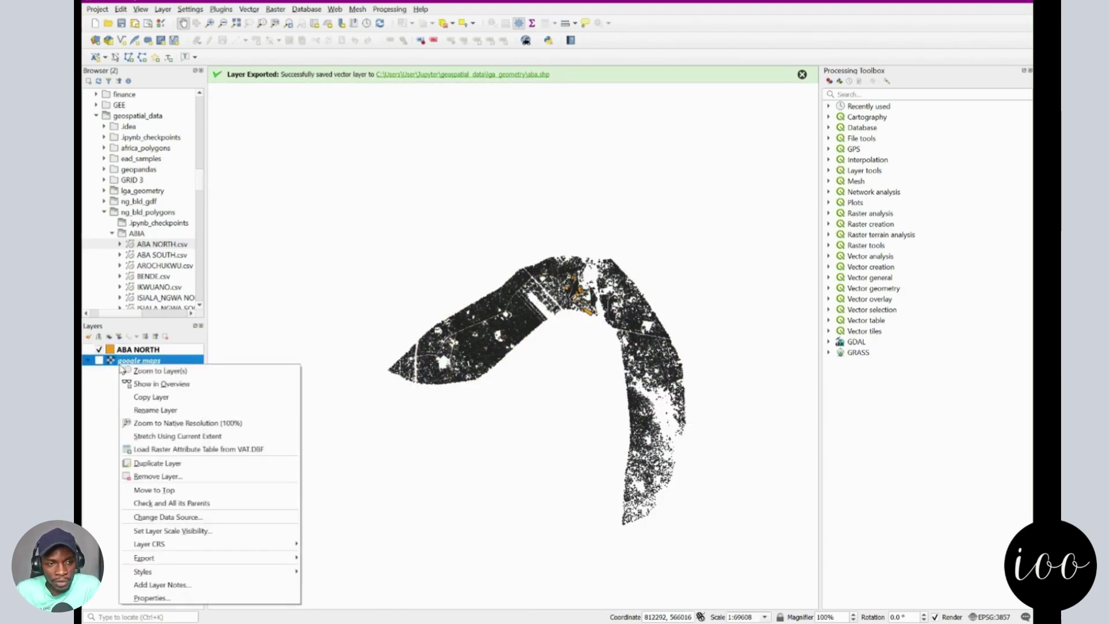
left_click(98, 350)
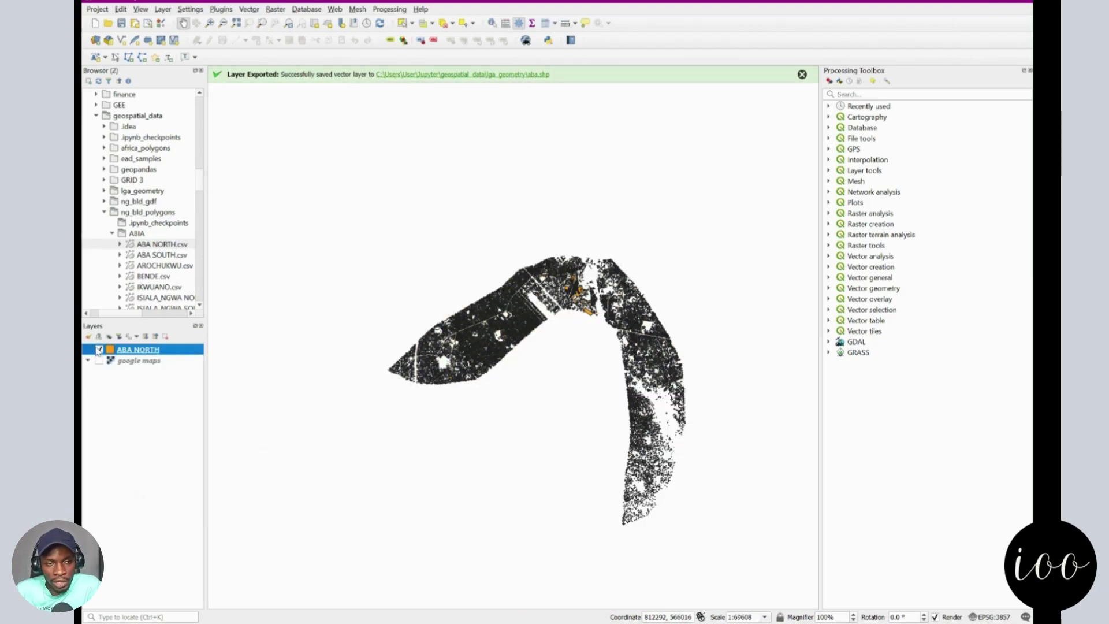
left_click(98, 350)
right_click(127, 360)
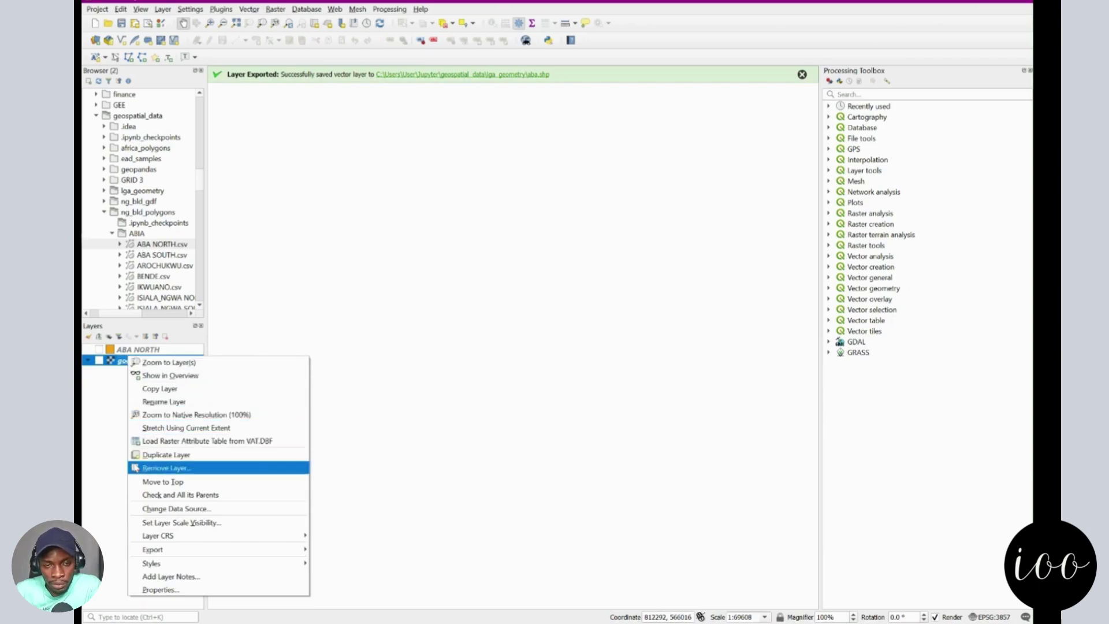
left_click(164, 468)
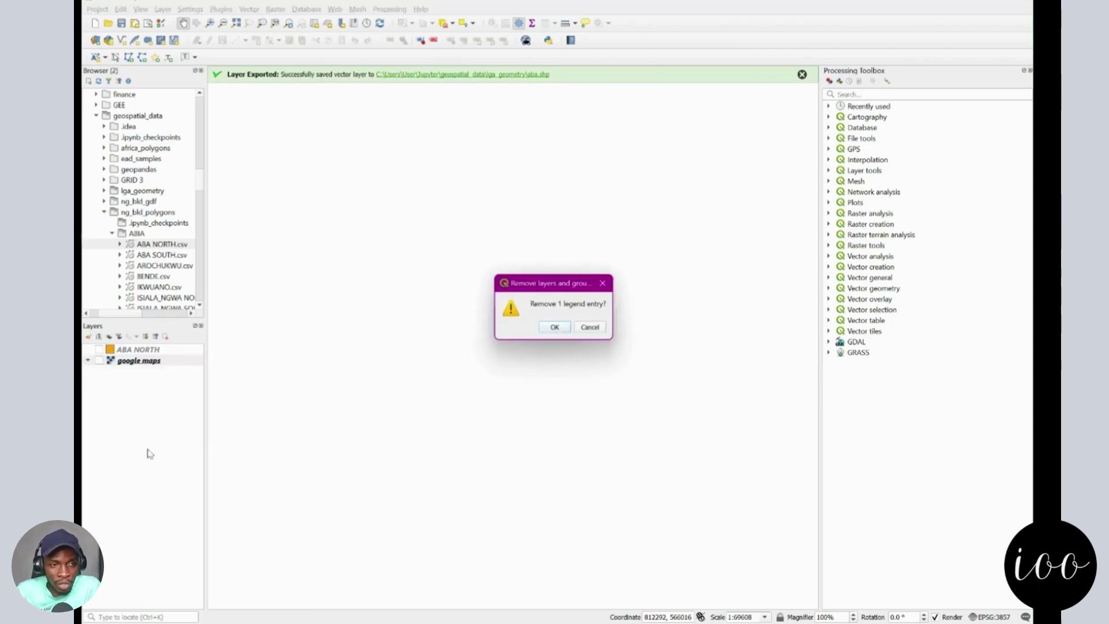
left_click(553, 326)
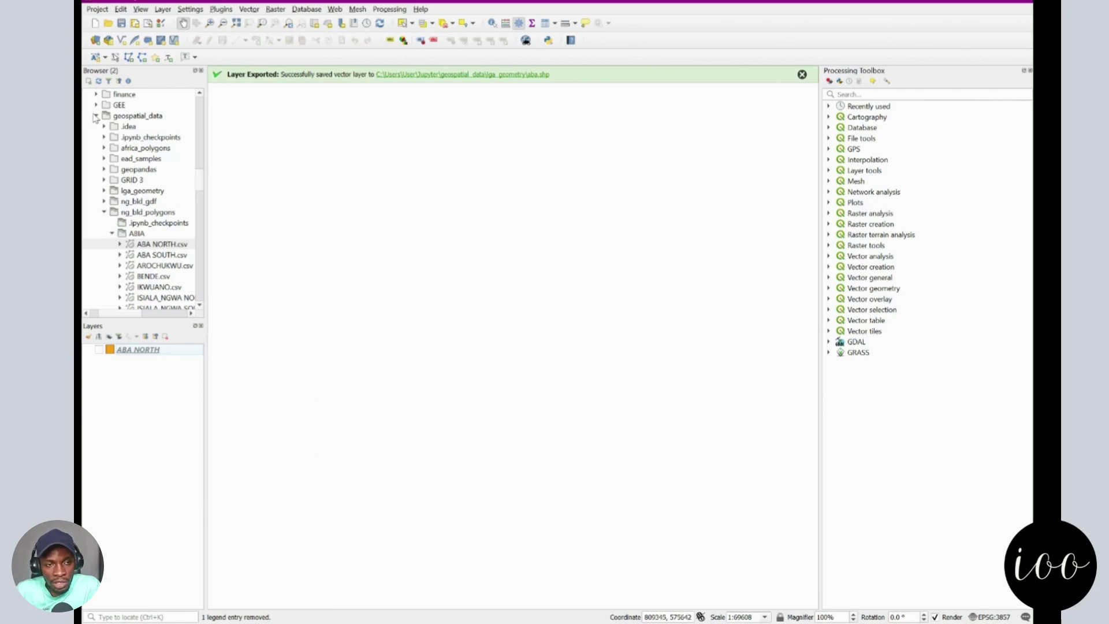
- Collapse the Jupyter folder and the C: drive in the data source browser to reach the XYZ Tiles connections
scroll(132, 166, "up", 8)
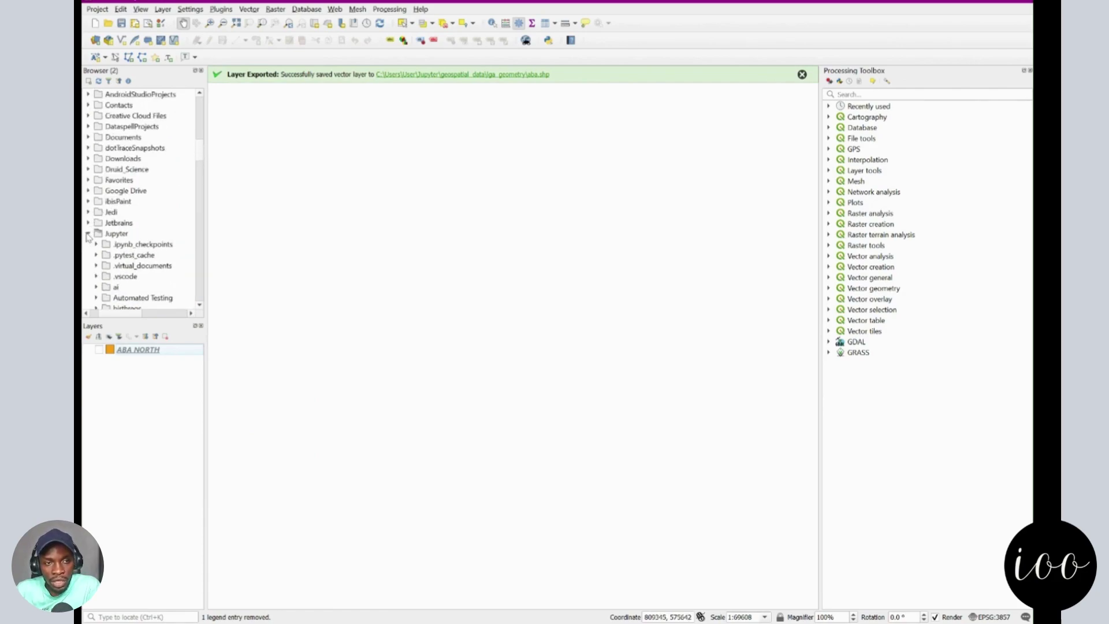
left_click(89, 233)
scroll(98, 231, "up", 10)
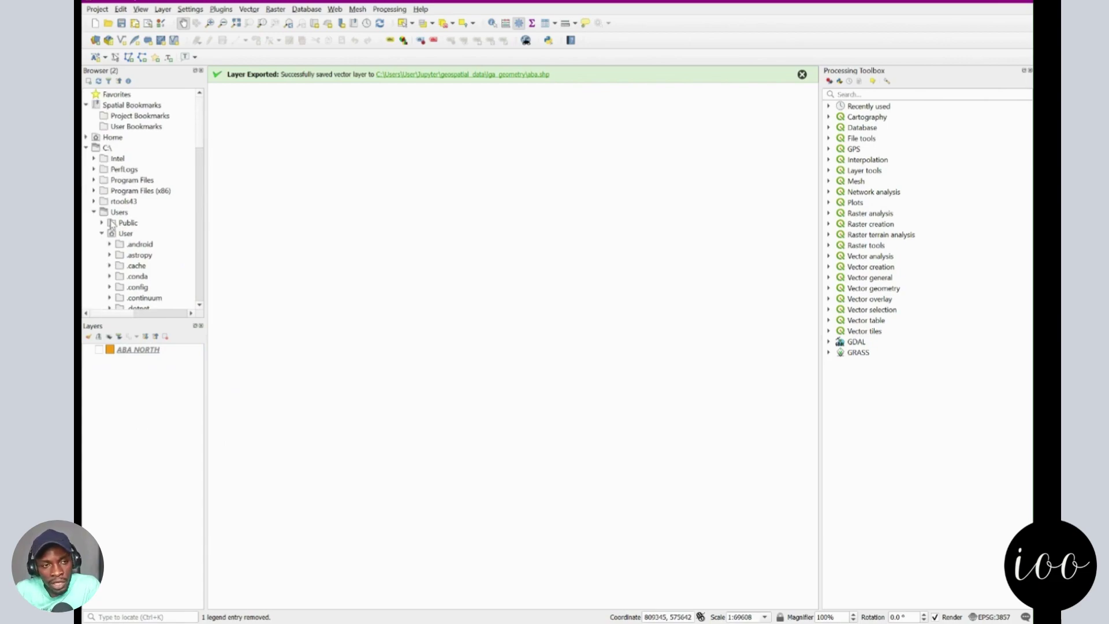
left_click(87, 149)
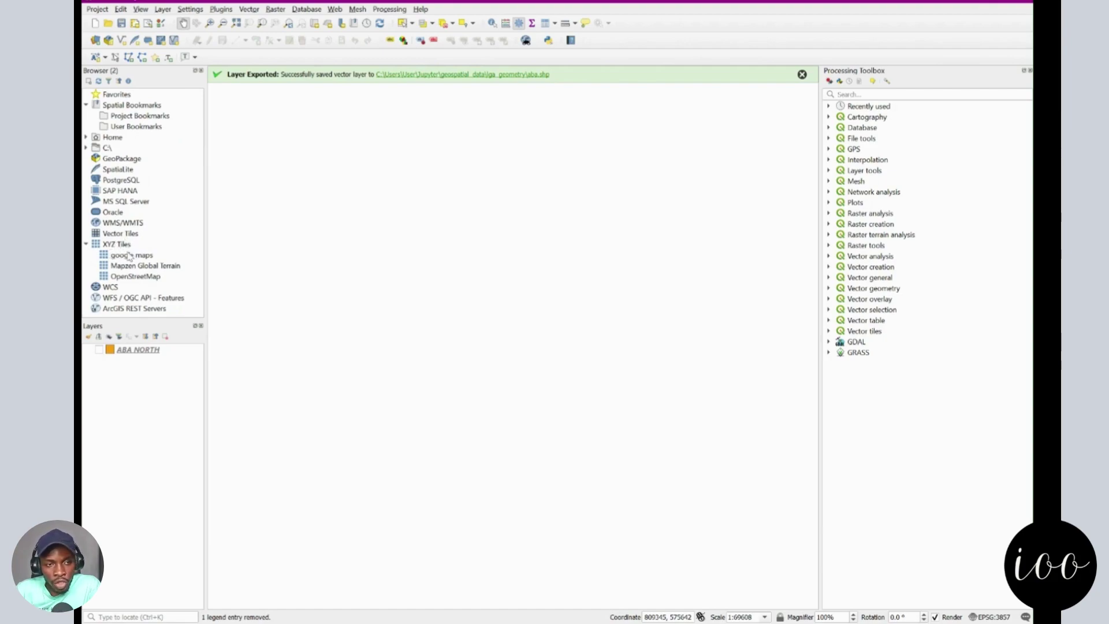
- Try OpenStreetMap from the XYZ Tiles as a basemap, and remove that layer from the project again
left_click_drag(135, 277, 156, 436)
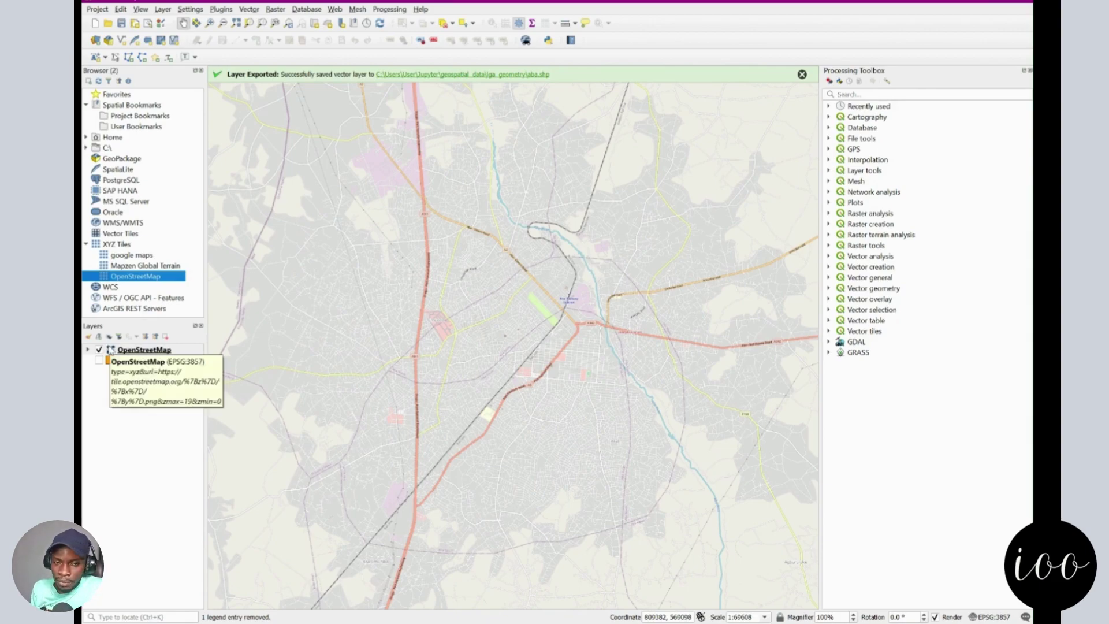
right_click(148, 353)
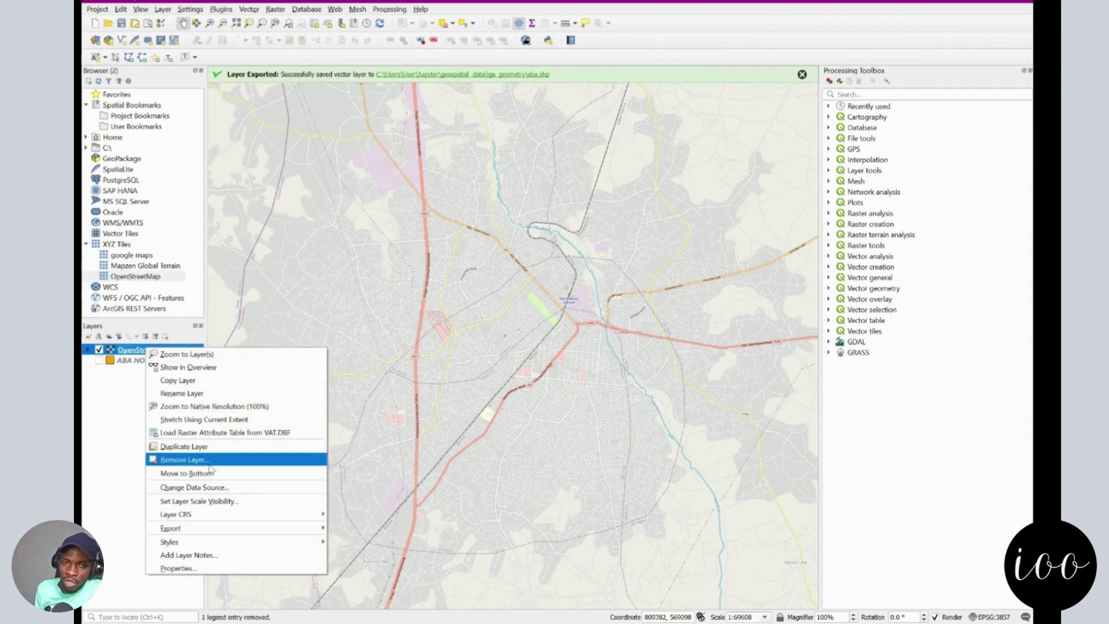
left_click(208, 462)
left_click(546, 327)
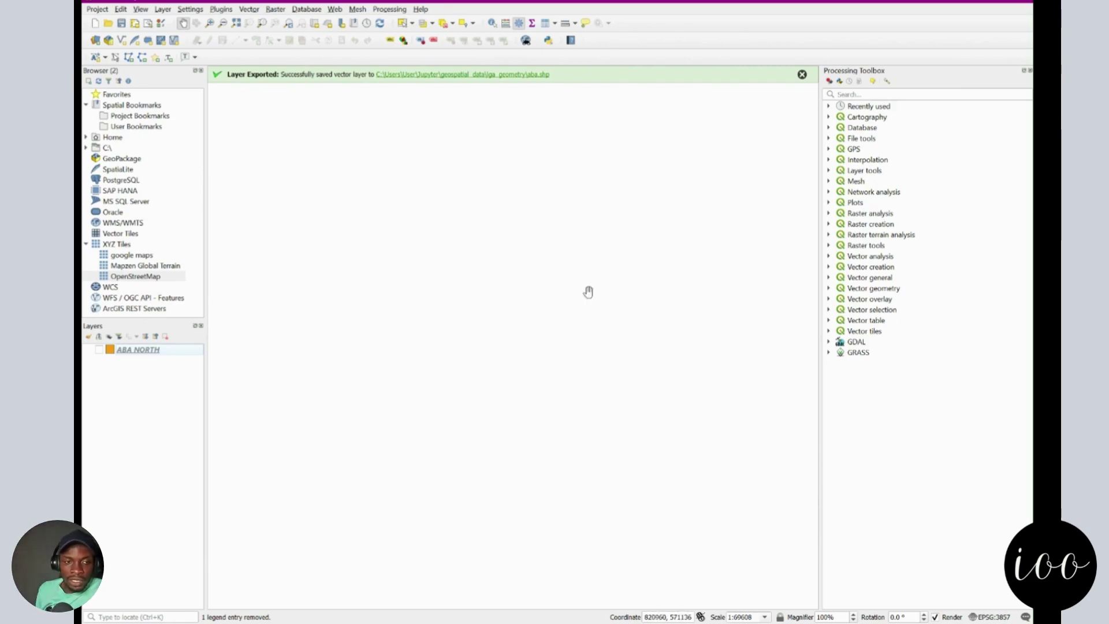
left_click(801, 74)
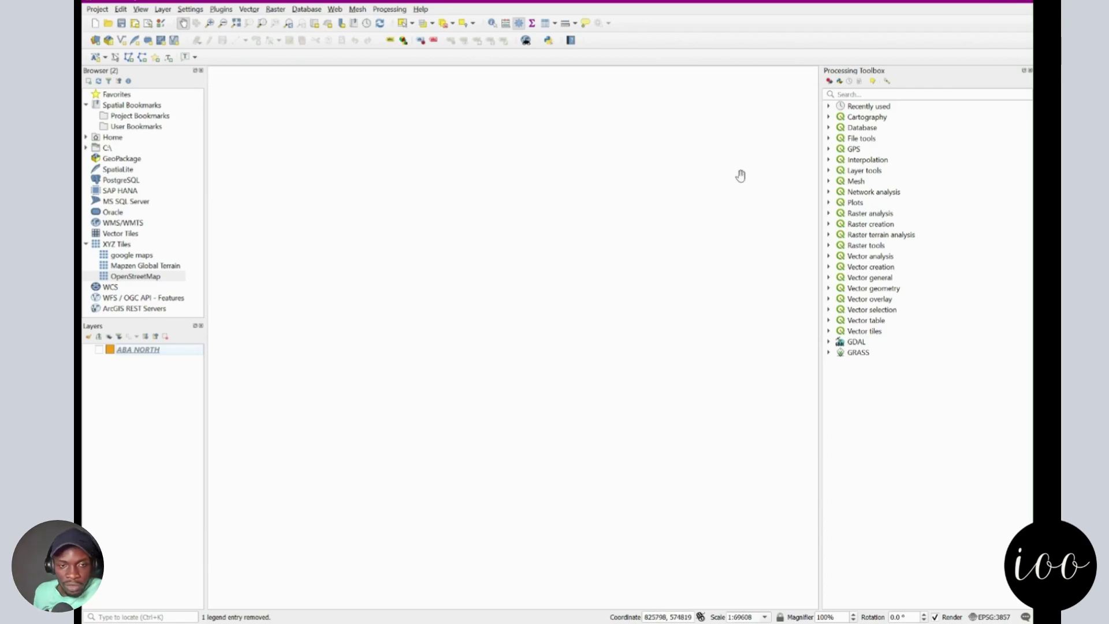
- Switch to the web browser, search for "url for xyz tiles for google map in qgis", and open the Hatari Labs tutorial
key("alt+Tab")
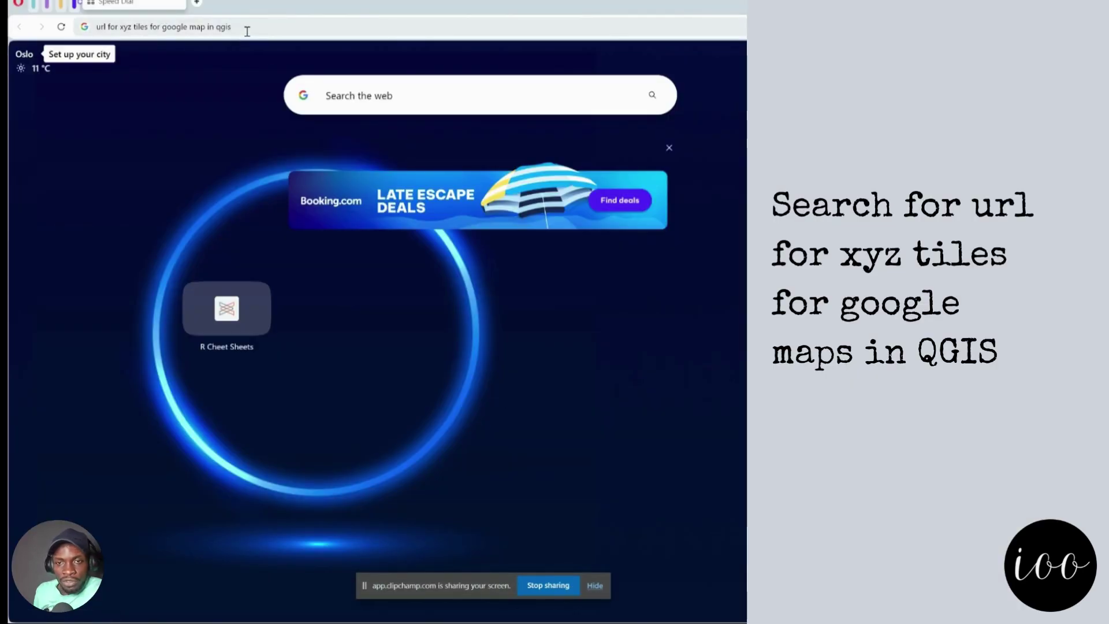
key("Return")
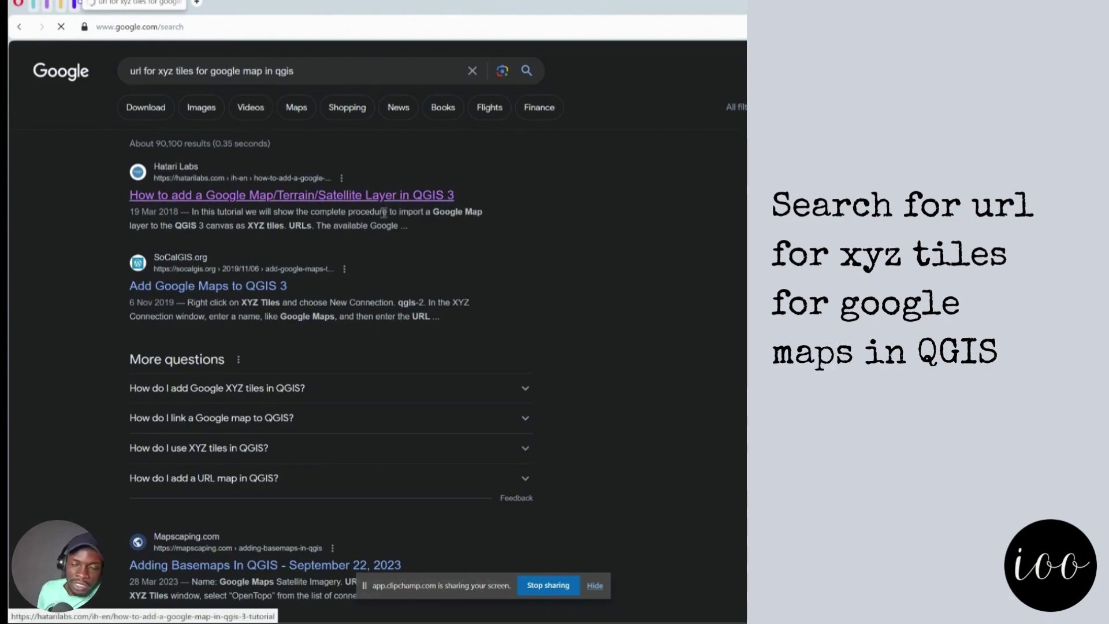
scroll(502, 227, "down", 4)
scroll(503, 228, "down", 8)
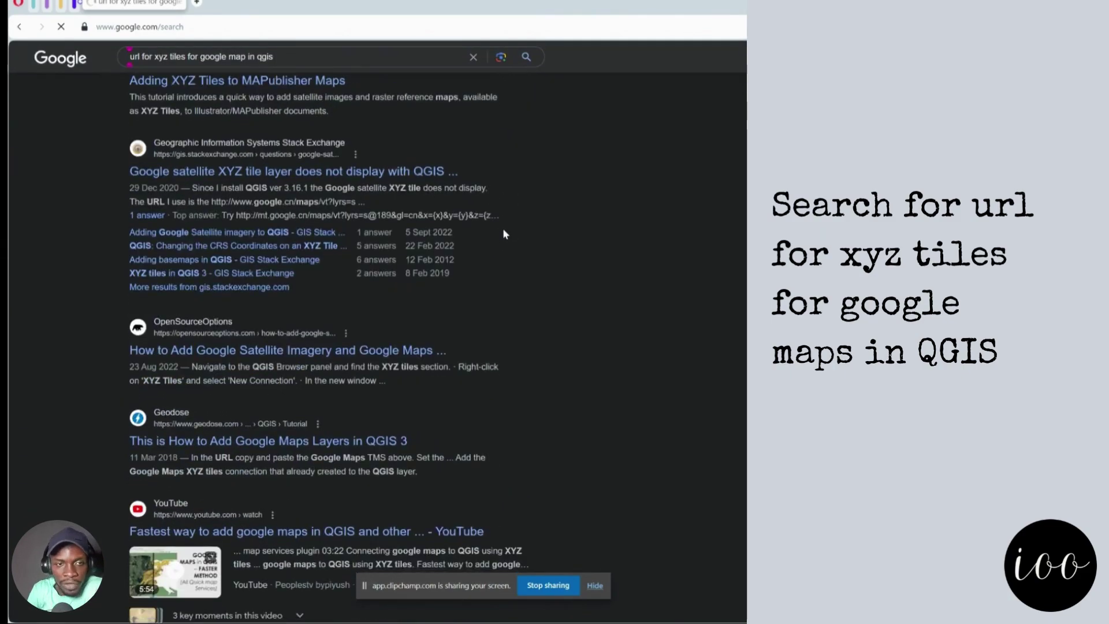
scroll(503, 228, "up", 12)
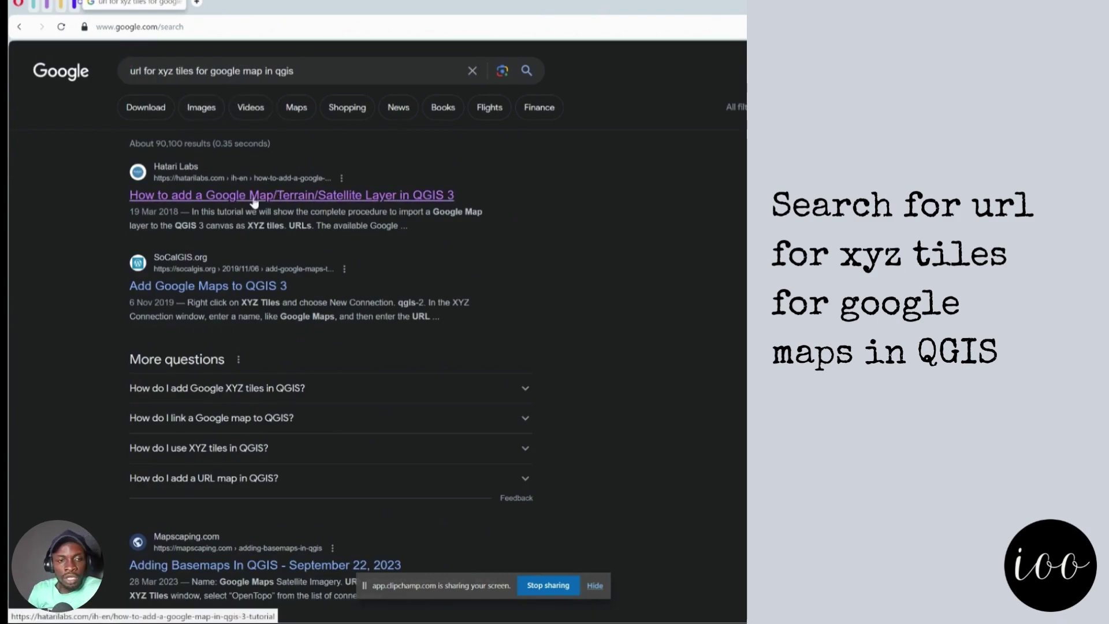
left_click(272, 199)
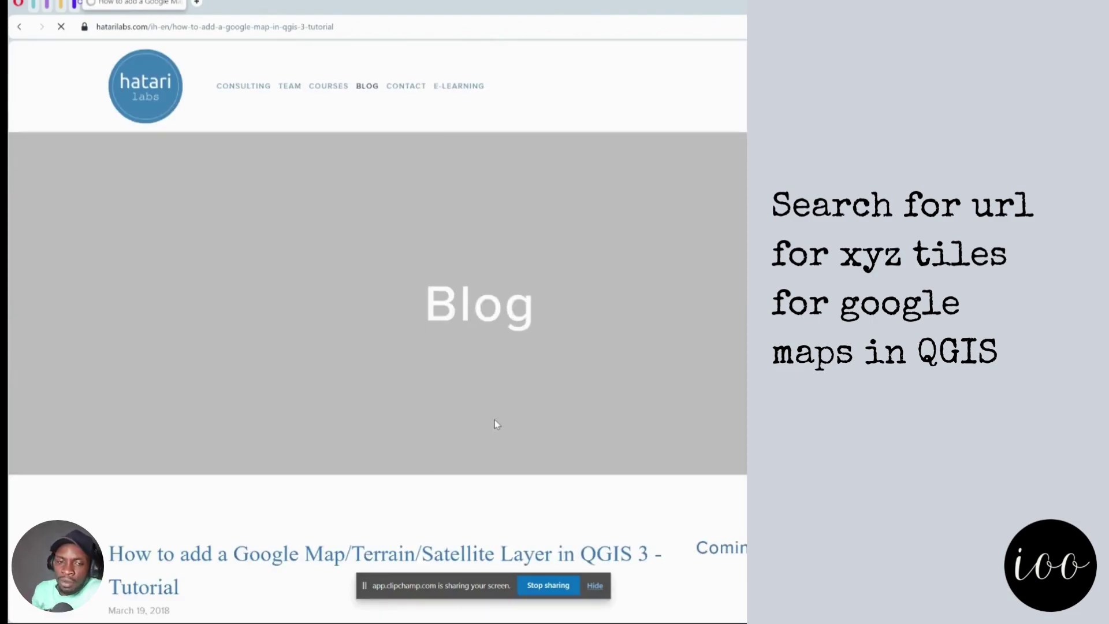
- Copy the "Satellite only" Google Maps URL from the tutorial's list of available layers
scroll(412, 355, "down", 5)
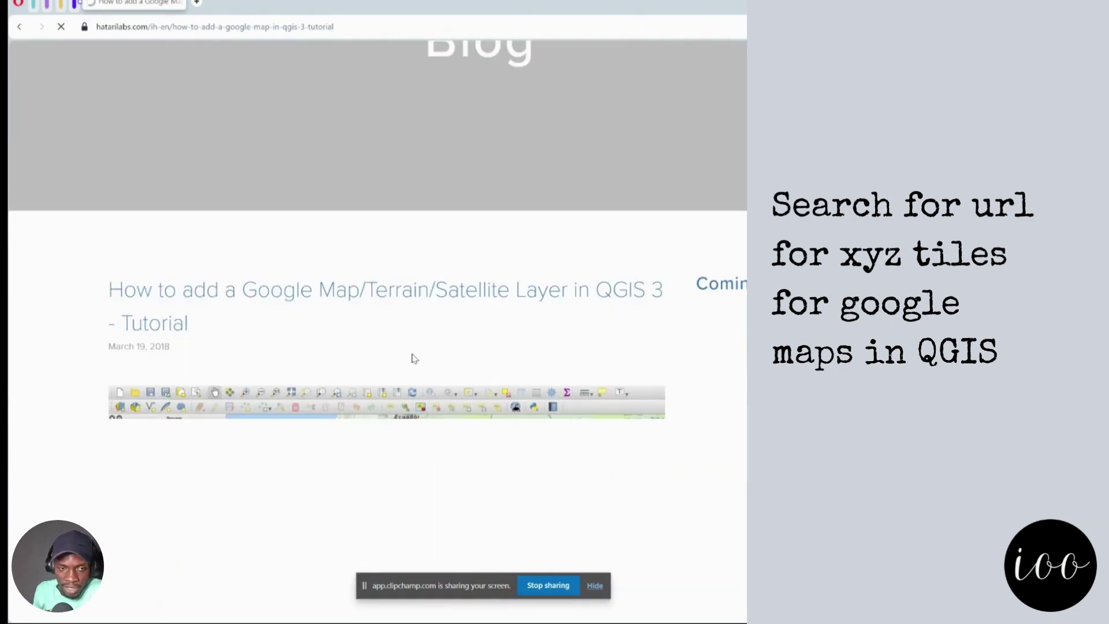
scroll(413, 358, "down", 12)
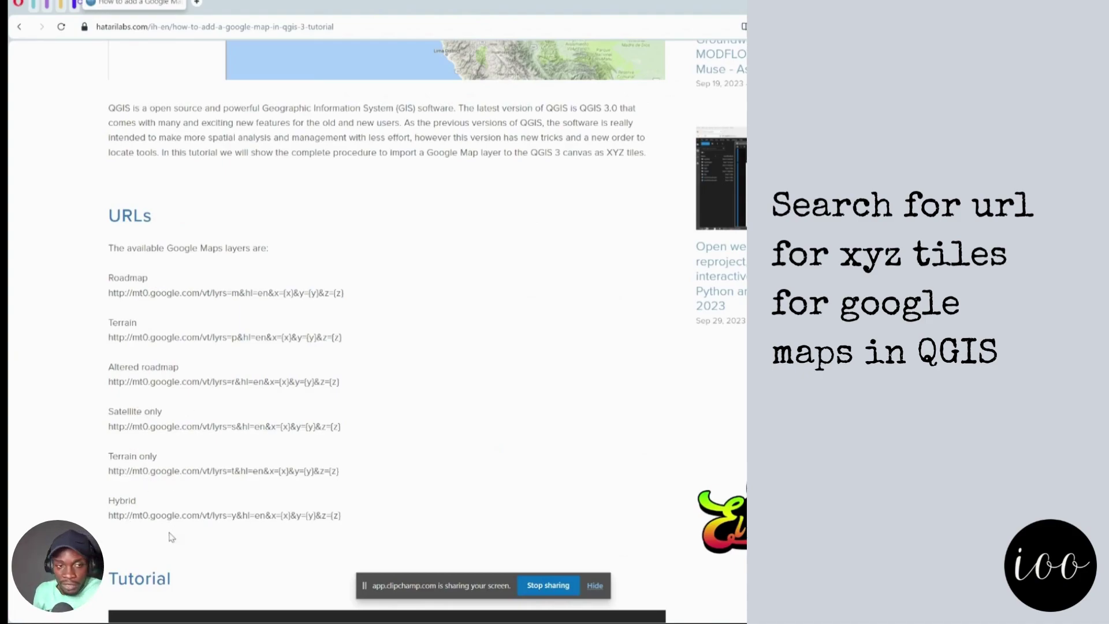
scroll(347, 376, "down", 2)
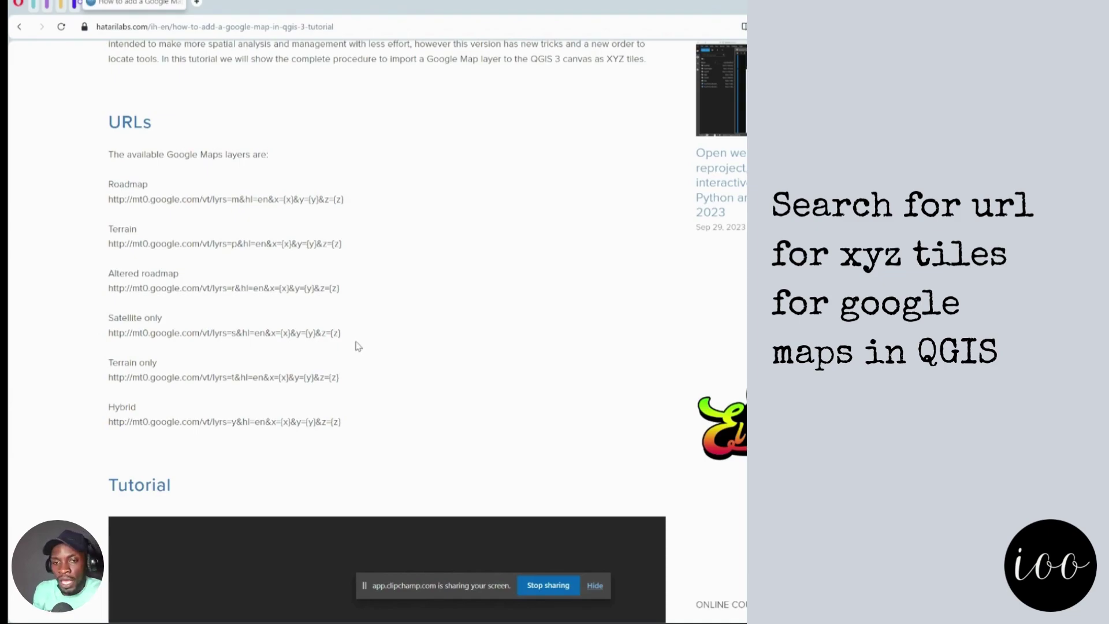
left_click_drag(357, 346, 109, 333)
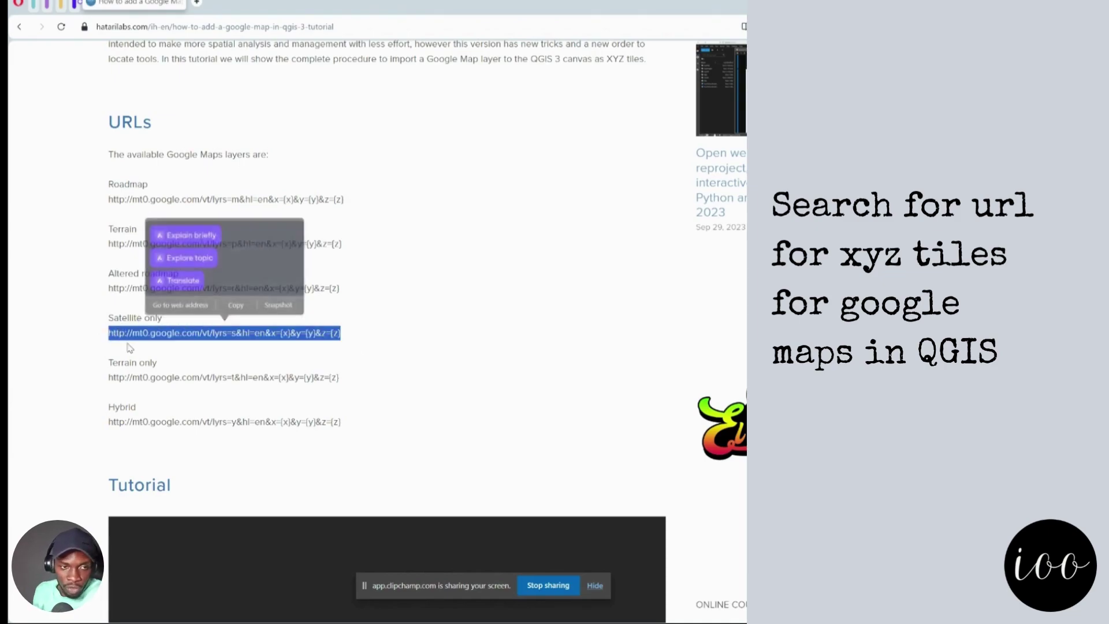
key("ctrl+c")
- Switch back to QGIS and delete the existing google maps connection from the XYZ Tiles
key("alt+Tab")
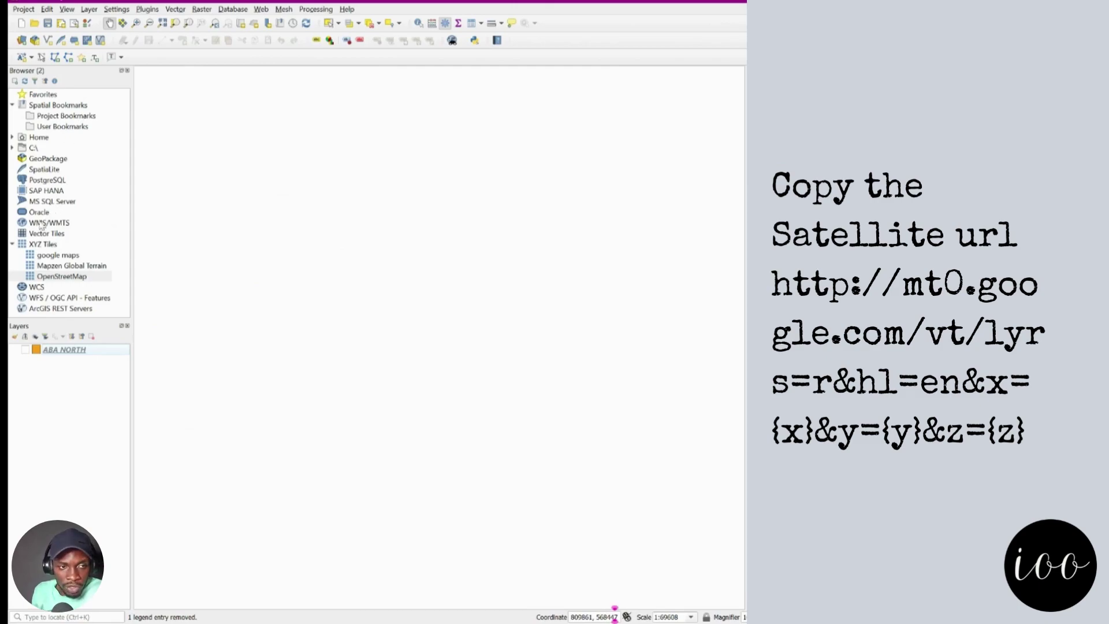
left_click(43, 244)
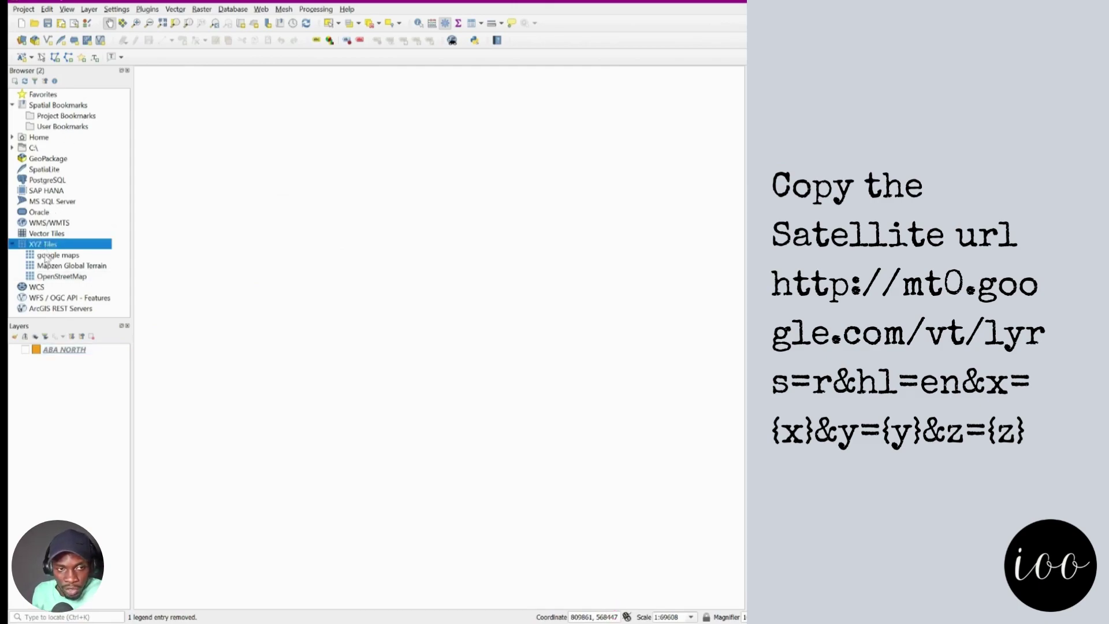
right_click(47, 256)
left_click(95, 278)
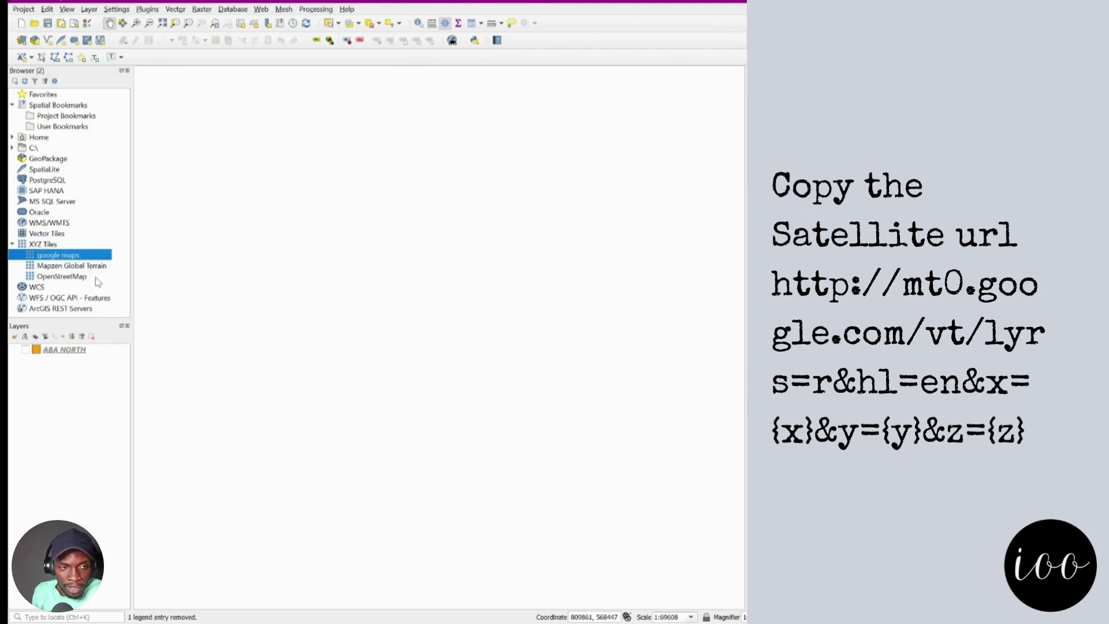
left_click(521, 323)
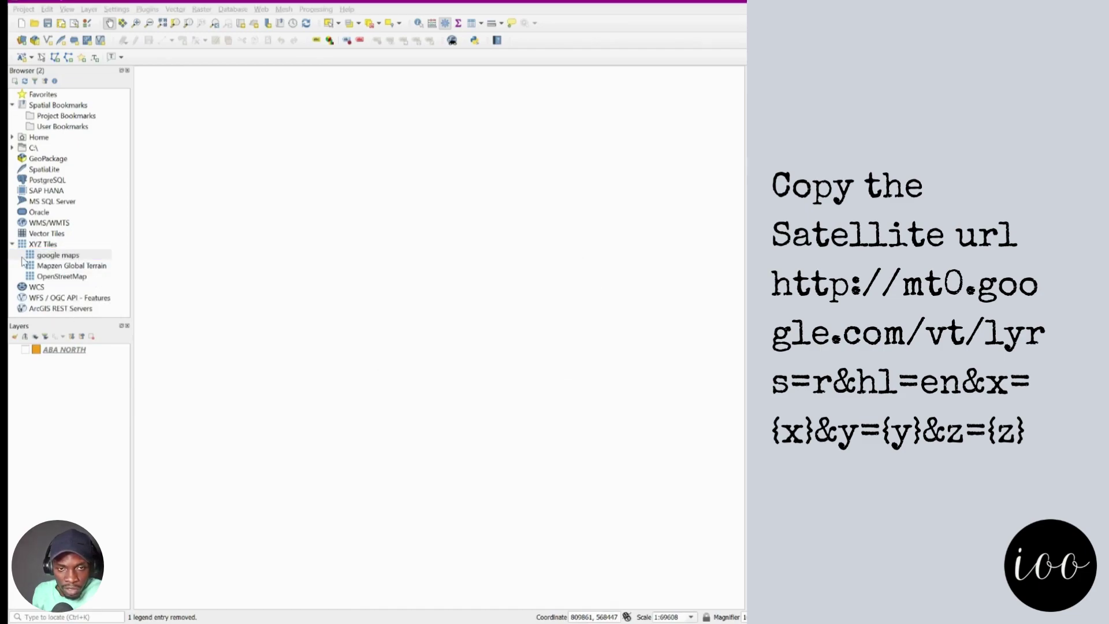
- Start a new XYZ Tiles connection and name it GOOGLEIMAGERY
right_click(38, 246)
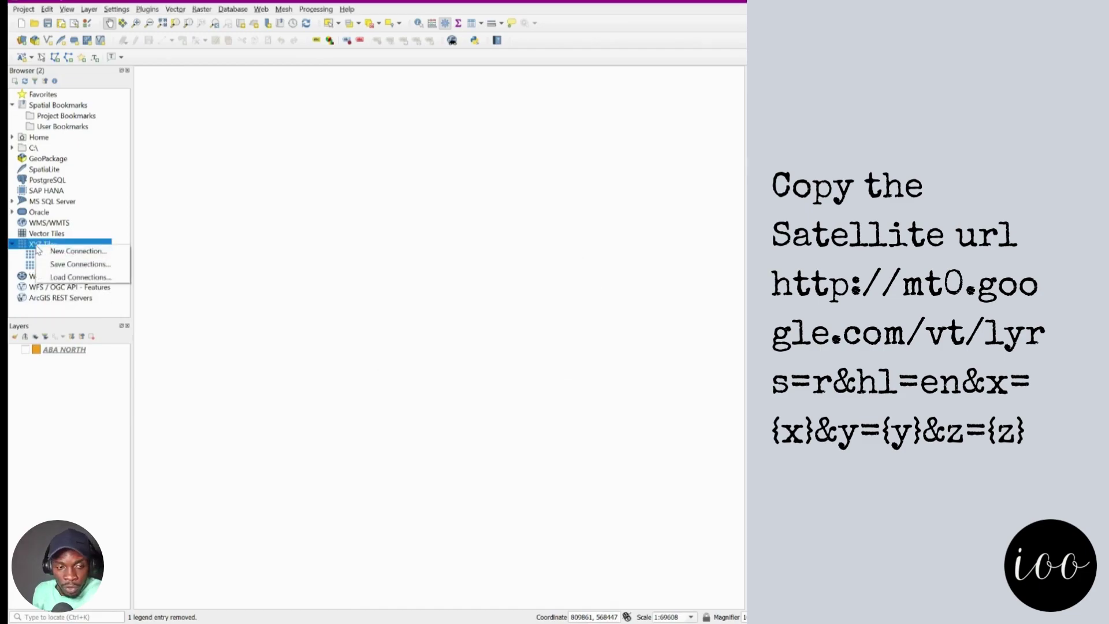
left_click(62, 252)
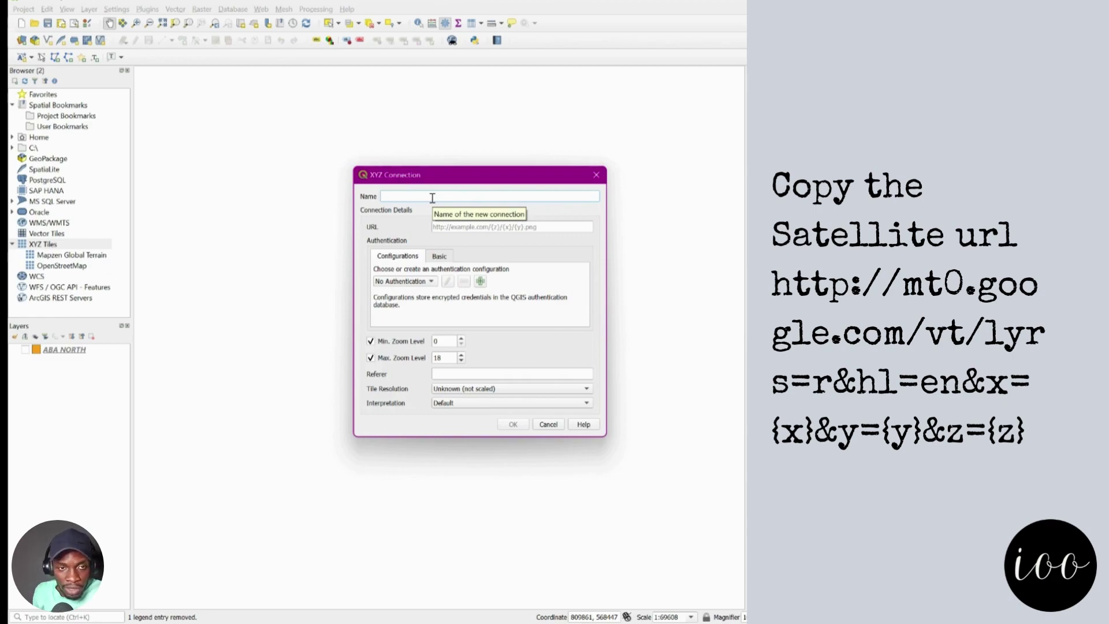
type("GOGLE S")
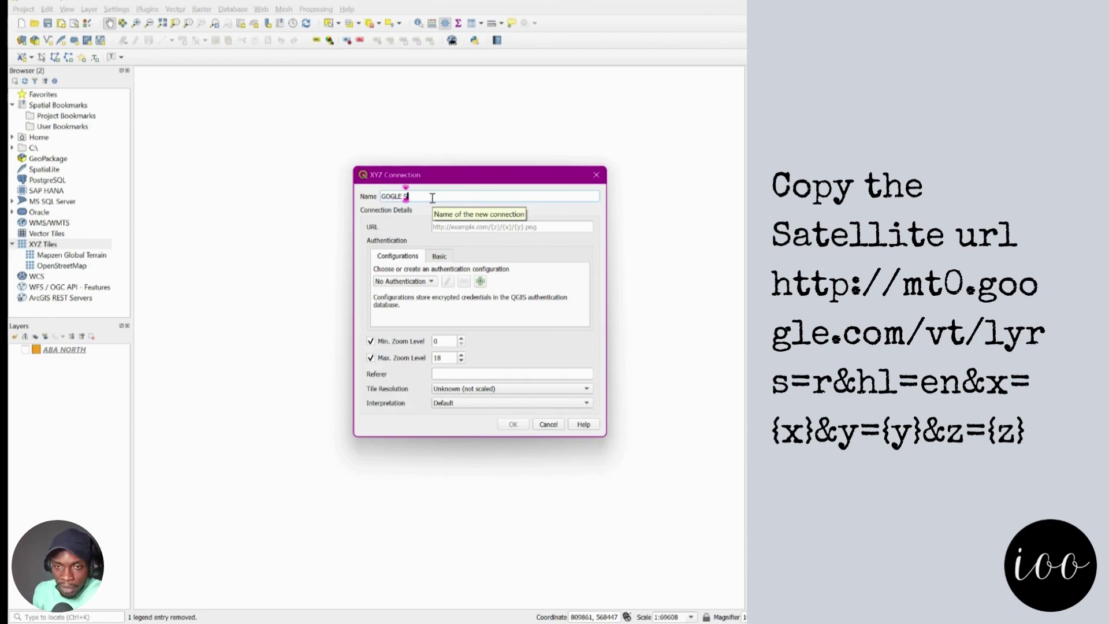
key("BackSpace")
key("BackSpace")
key("BackSpace")
key("BackSpace")
key("BackSpace")
key("BackSpace")
key("BackSpace")
type("G")
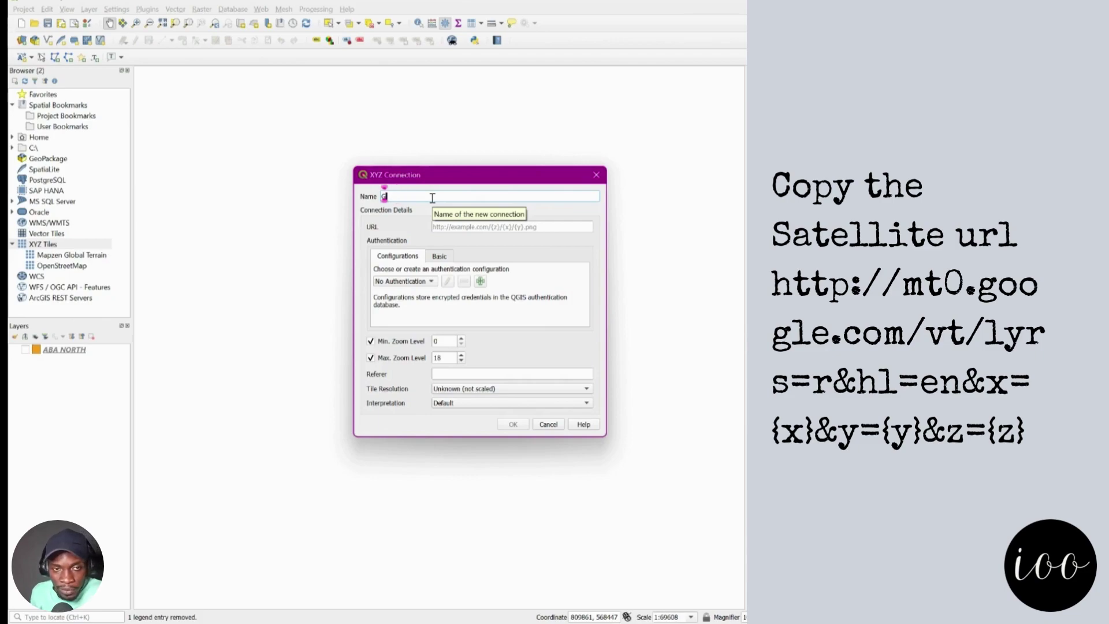
type("OOGLE STATL")
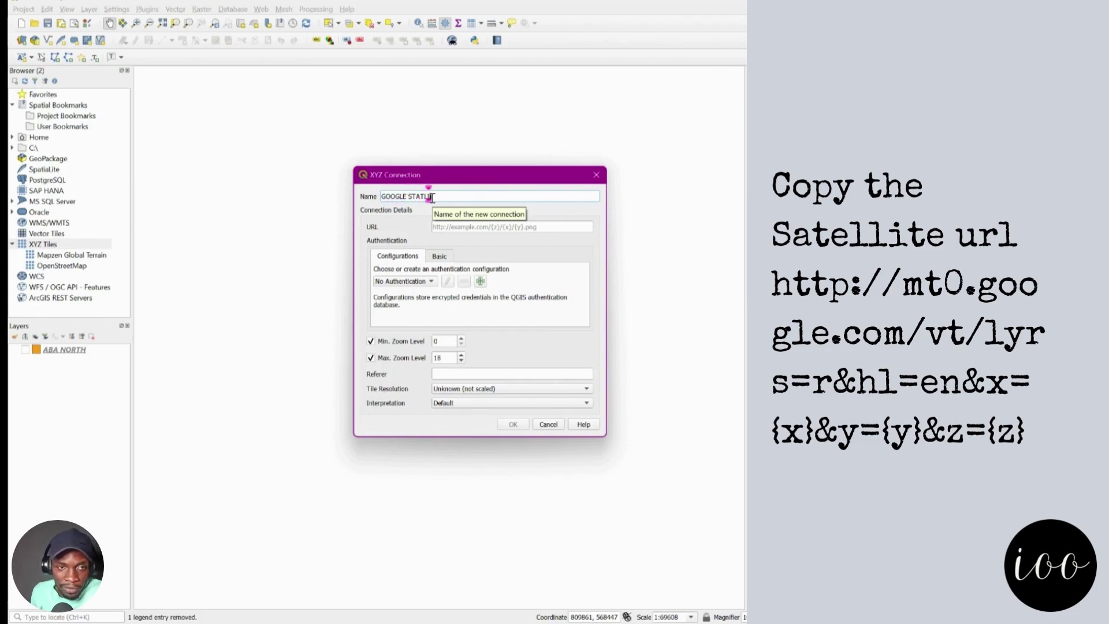
key("BackSpace")
key("BackSpace")
key("BackSpace")
key("BackSpace")
key("BackSpace")
key("BackSpace")
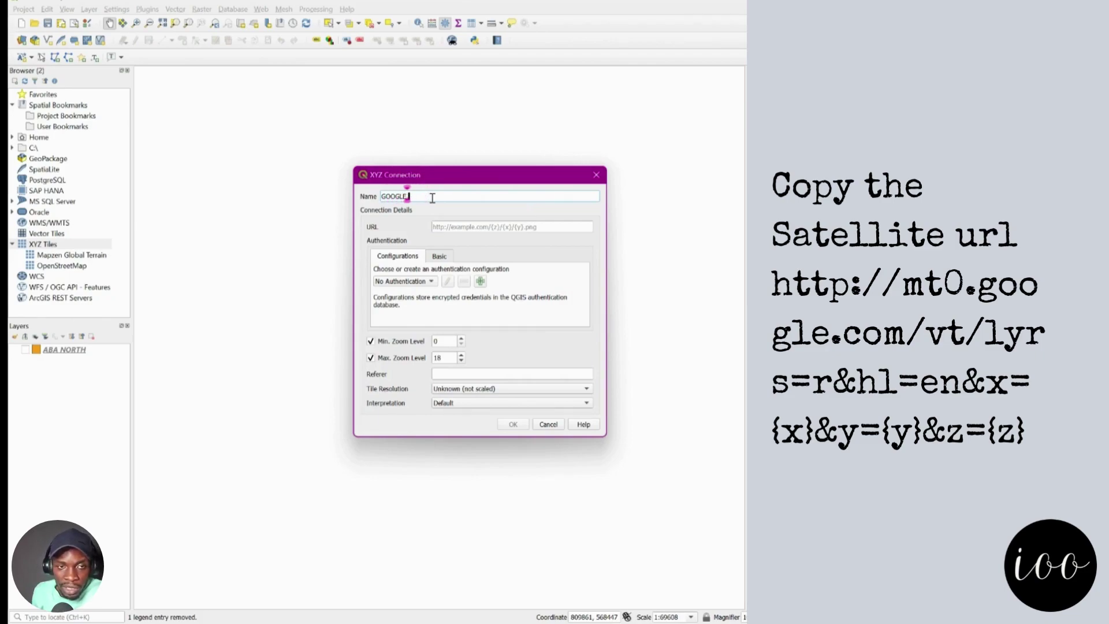
type("IMAGERY")
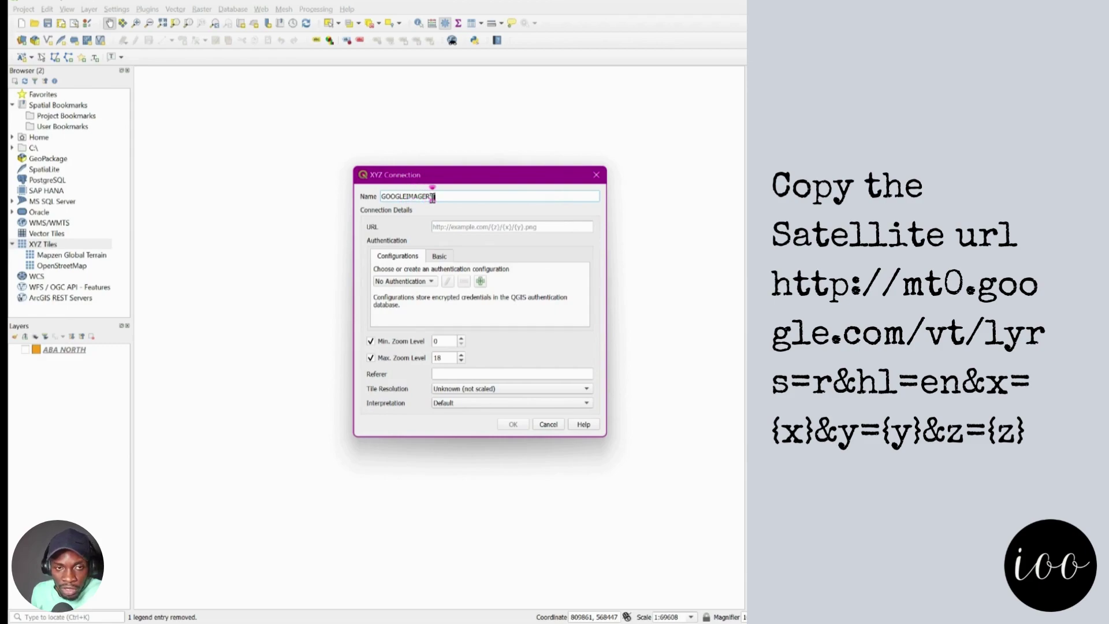
left_click(519, 225)
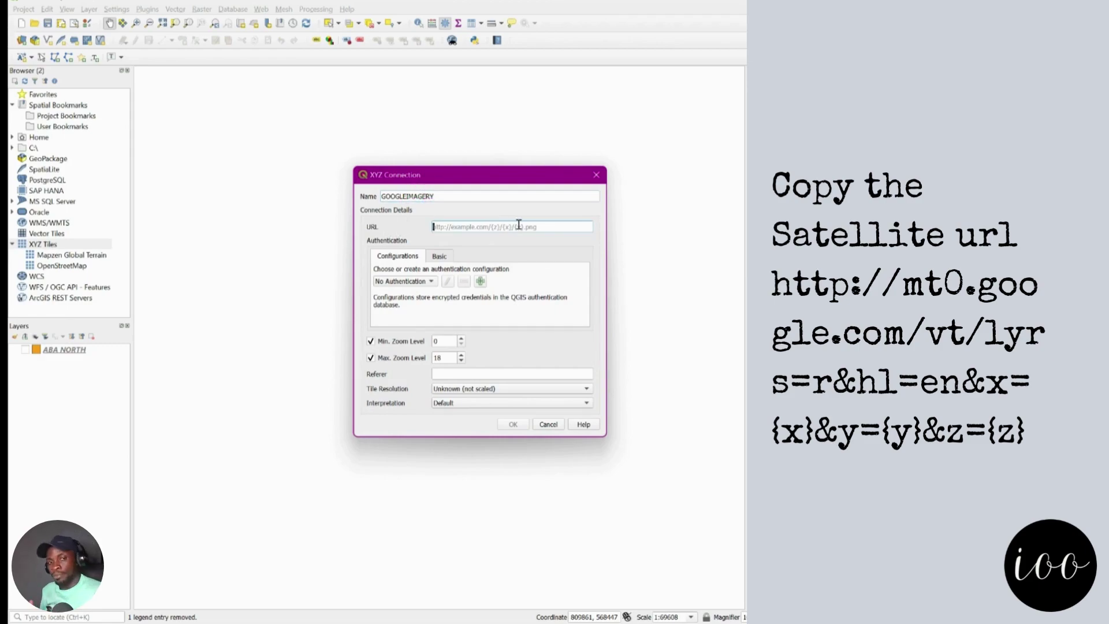
key("ctrl+v")
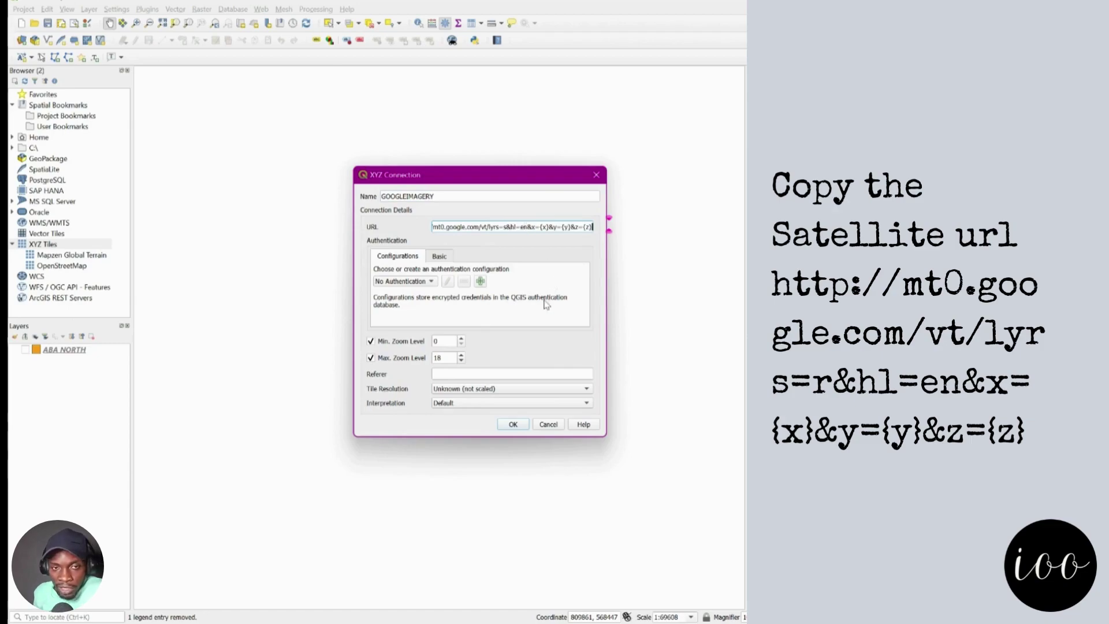
left_click(524, 426)
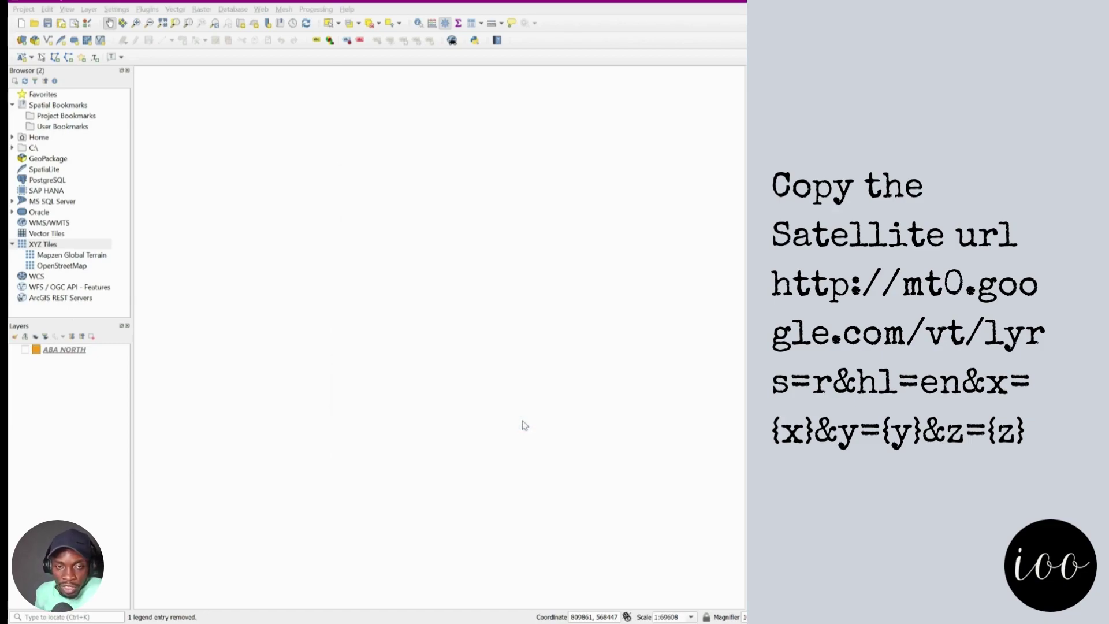